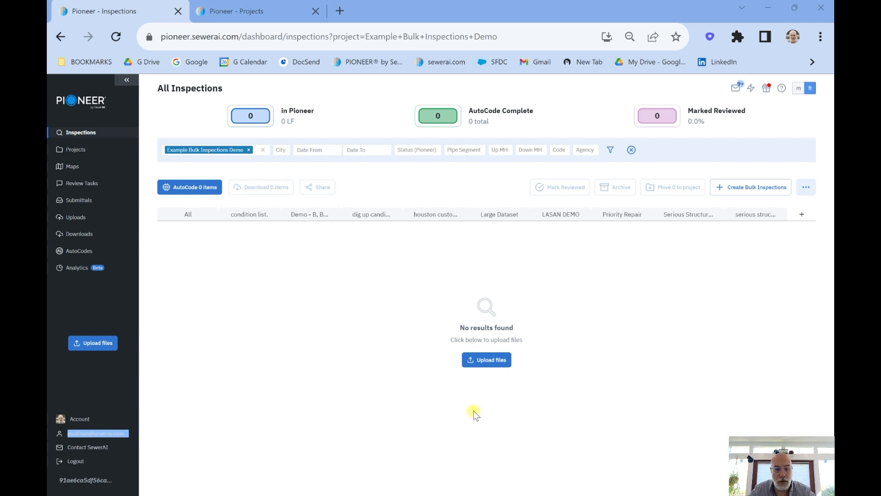
Switch to the Sewer Lines workbook in Excel and examine its columns from Work Order # through Street
click(336, 403)
click(248, 216)
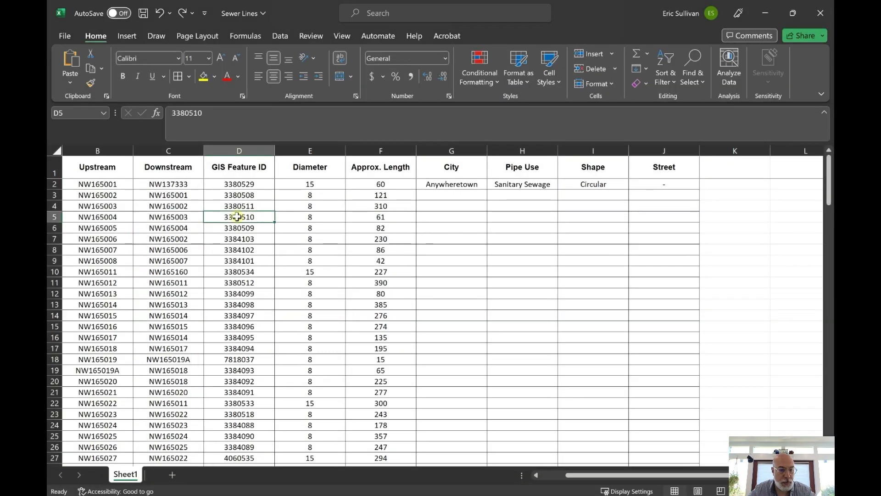
drag(554, 477, 542, 477)
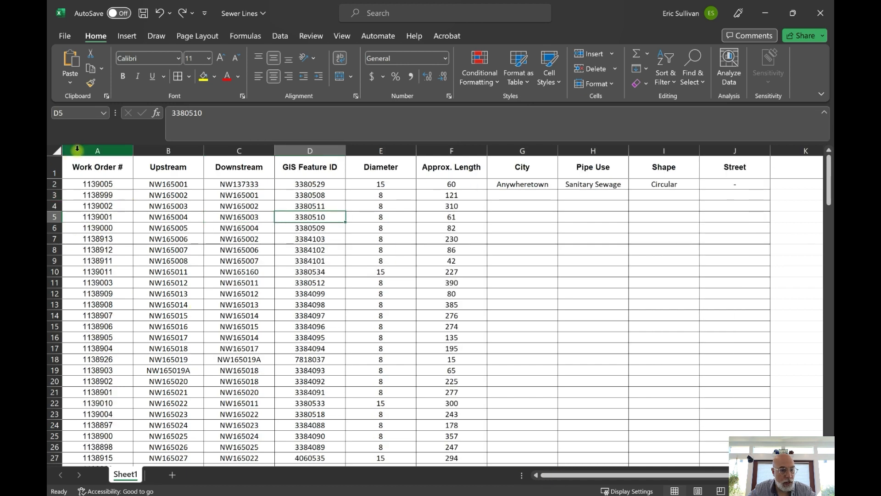
scroll(99, 259, down, 5)
scroll(102, 264, up, 5)
scroll(102, 265, down, 3)
scroll(97, 251, up, 3)
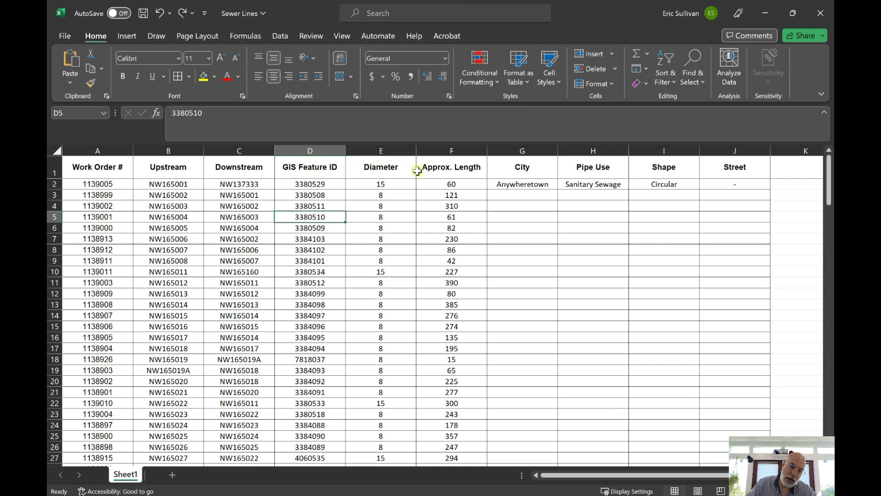
scroll(438, 184, down, 5)
scroll(445, 186, up, 5)
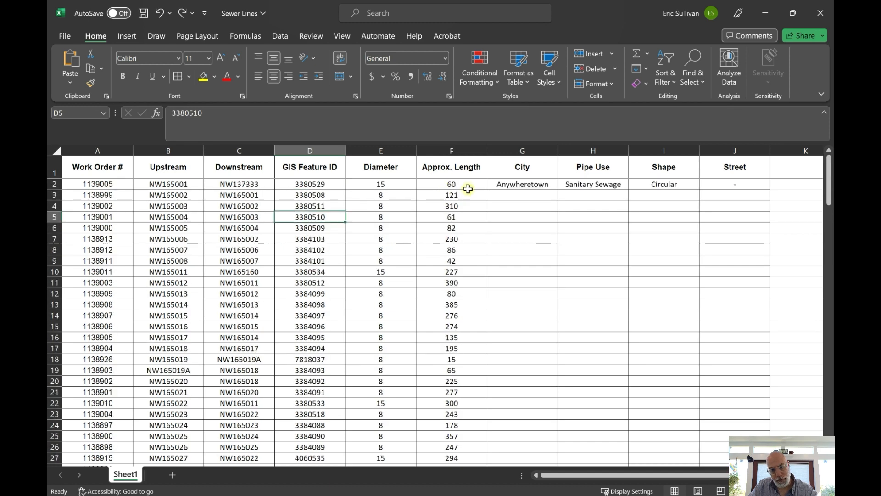
Fill the row 2 City, Pipe Use, Shape and Street values down to row 158 and save the workbook
click(518, 183)
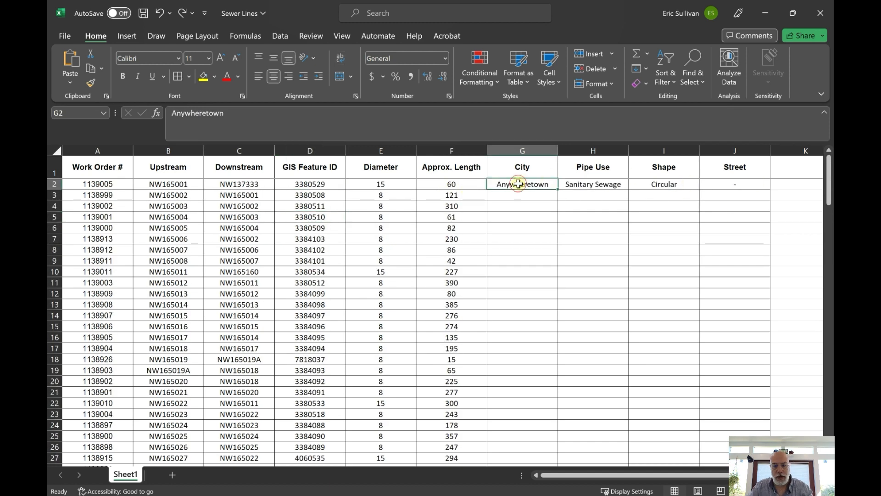
shift+click(729, 187)
drag(770, 190, 771, 436)
click(144, 13)
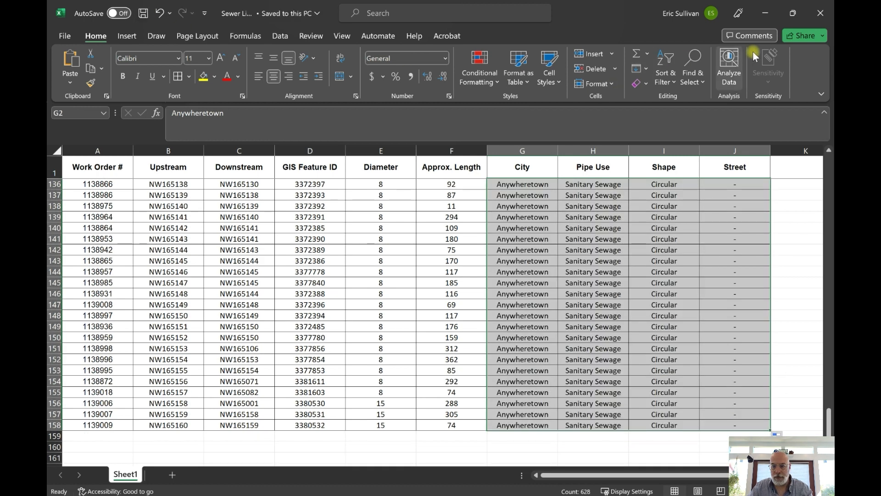
Switch back to Pioneer in the browser and open the settings of the Example Bulk Inspections Demo project
click(765, 13)
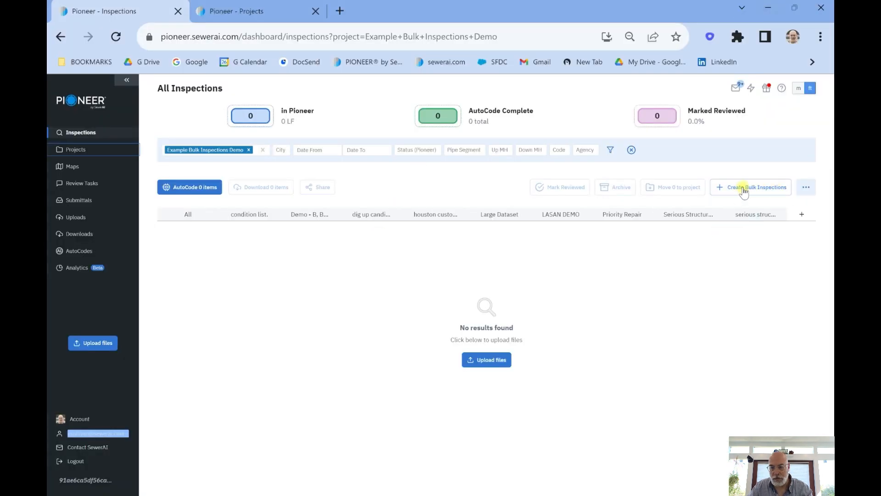
click(255, 13)
click(352, 150)
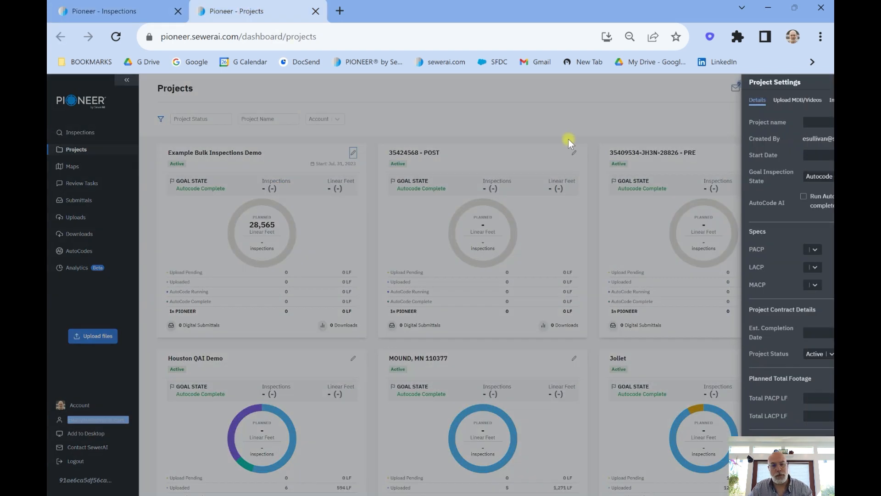
scroll(805, 153, down, 3)
scroll(795, 144, up, 3)
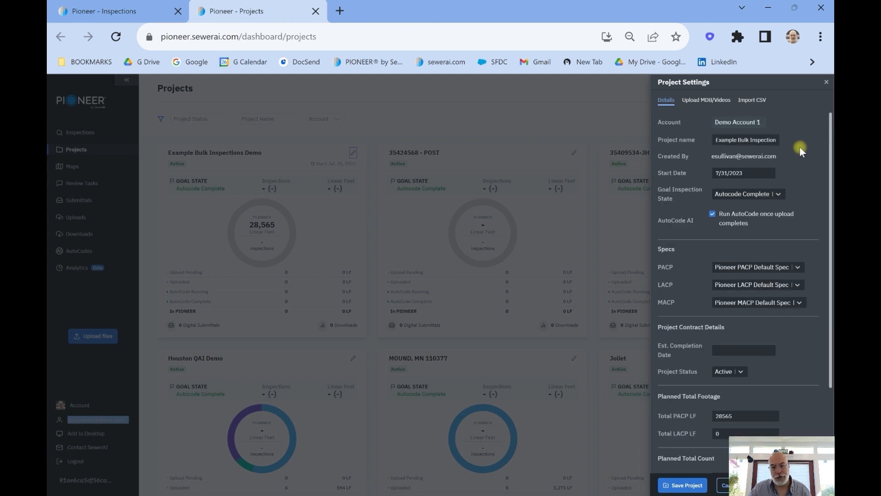
Review the project's details and start date, and turn off running AutoCode once upload completes
scroll(782, 146, down, 2)
scroll(785, 148, up, 2)
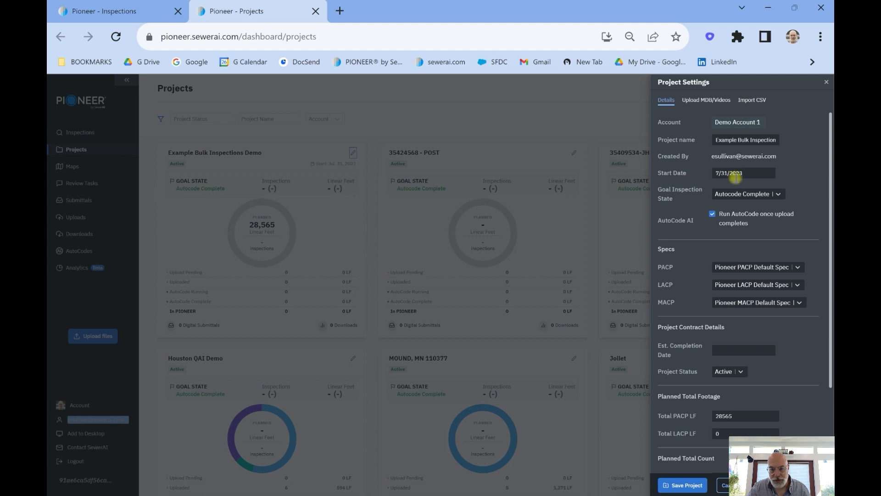
click(749, 173)
click(812, 161)
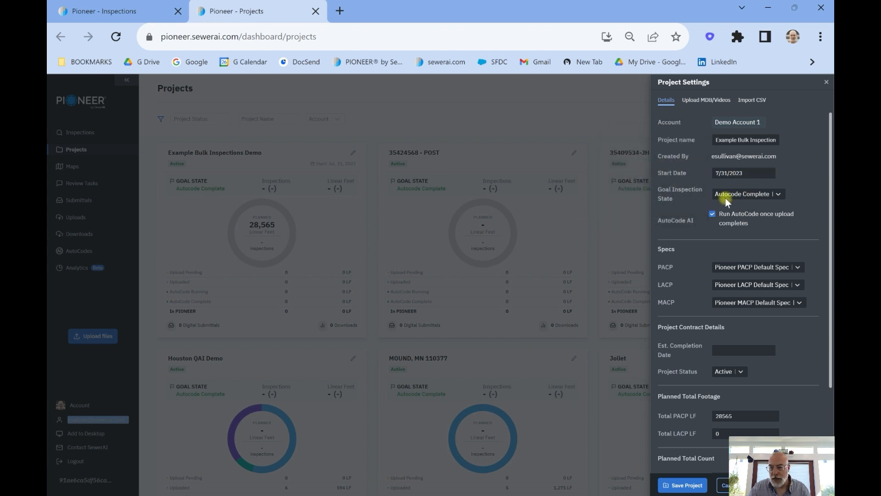
click(712, 215)
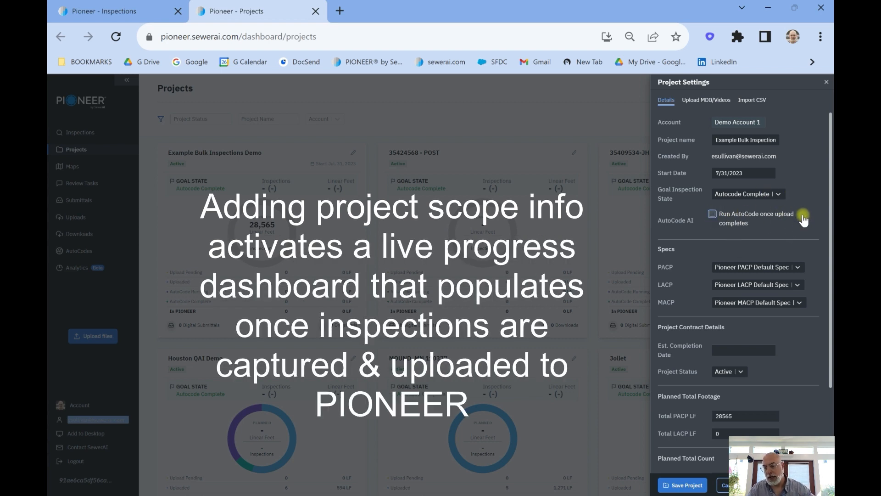
Examine the remaining project settings and the specs available for PACP
scroll(786, 190, down, 2)
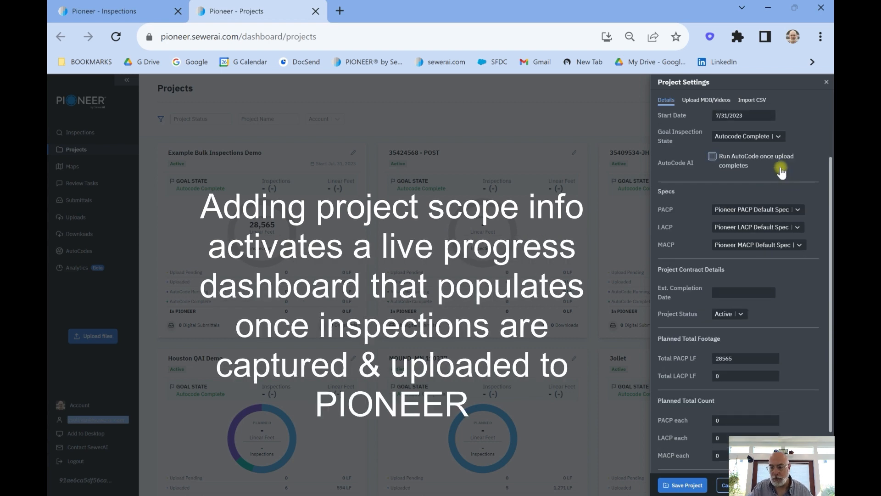
scroll(784, 166, down, 2)
scroll(787, 174, up, 4)
click(800, 265)
scroll(767, 310, down, 3)
scroll(755, 353, up, 3)
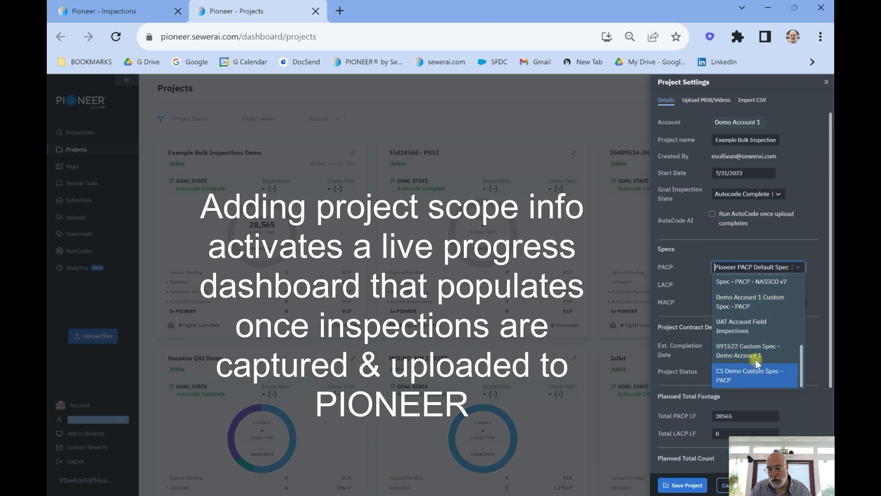
click(794, 241)
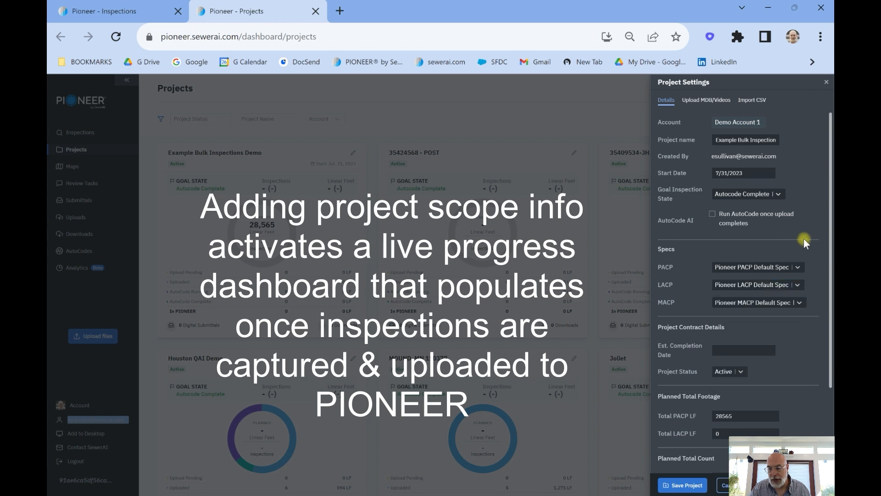
Set the project's estimated completion date to 8/31/2023
scroll(807, 232, down, 3)
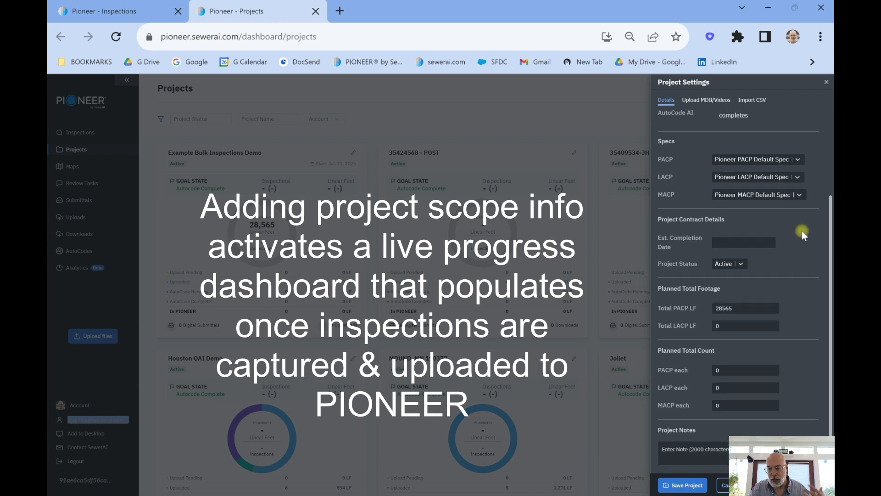
click(748, 244)
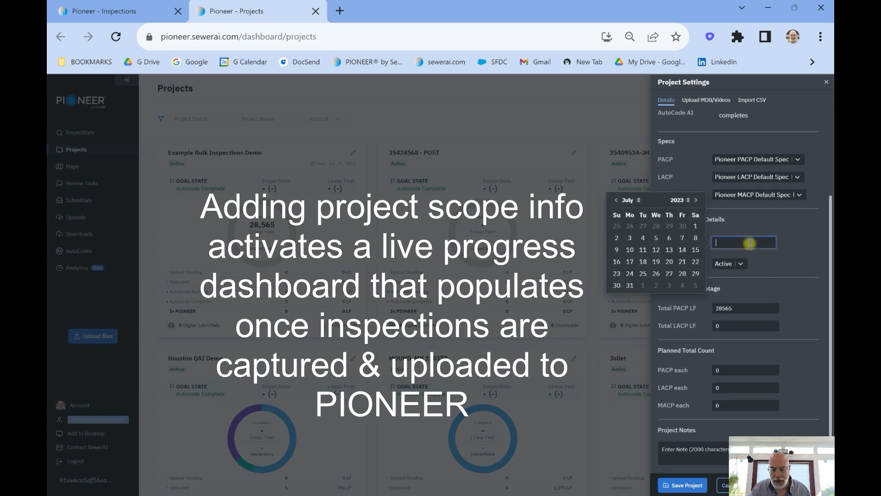
click(697, 201)
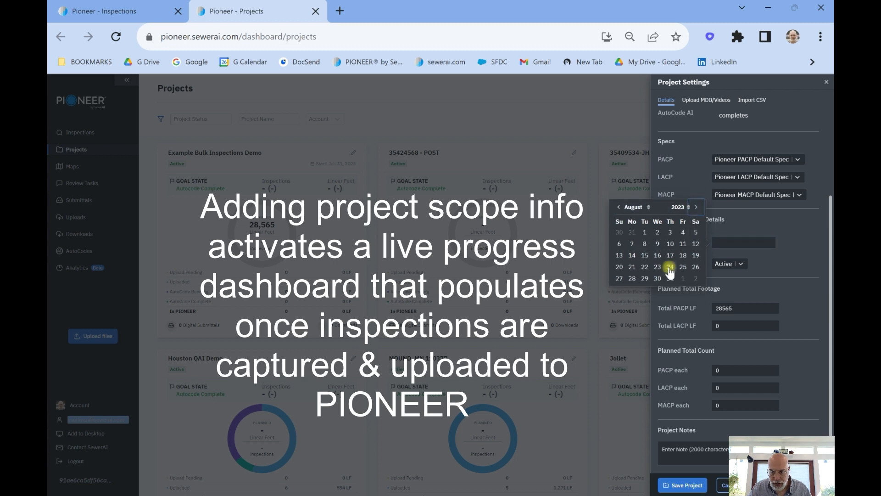
click(671, 273)
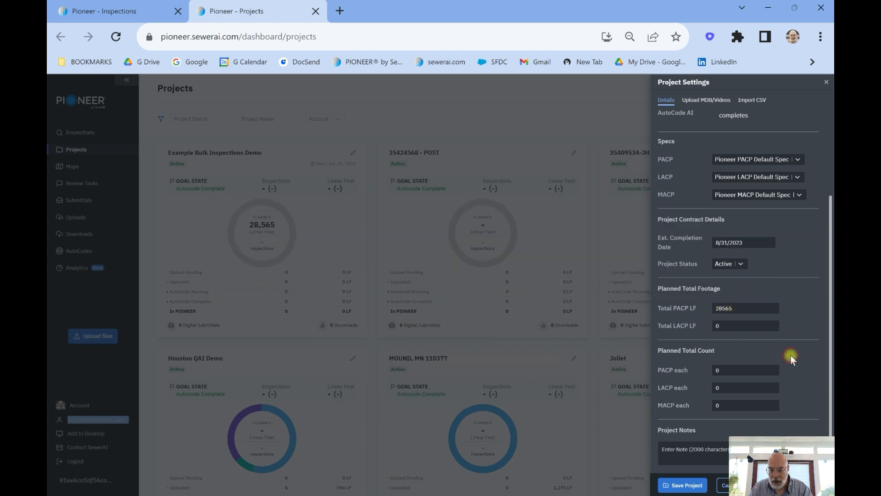
Set the planned PACP count to 157 and save the project
click(729, 367)
text(157)
click(684, 485)
Start creating bulk inspections from the Inspections page for the Example Bulk Inspections Demo project with inspection type Mainline
click(125, 13)
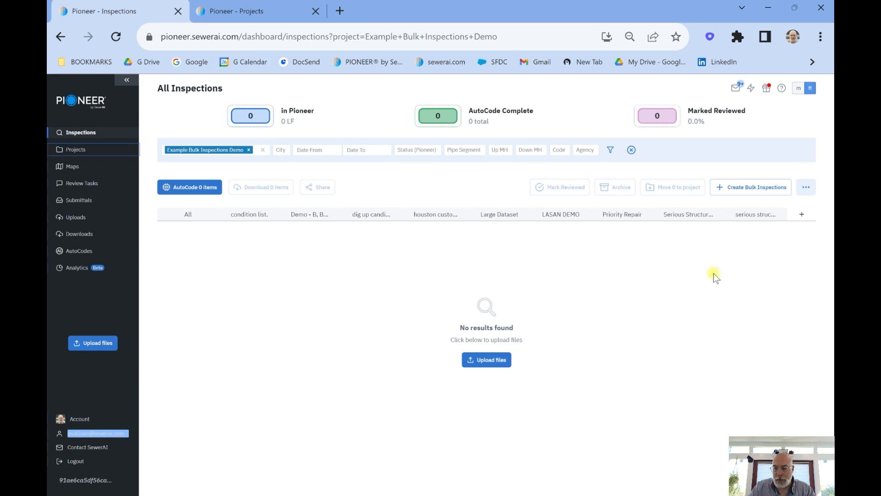
click(749, 187)
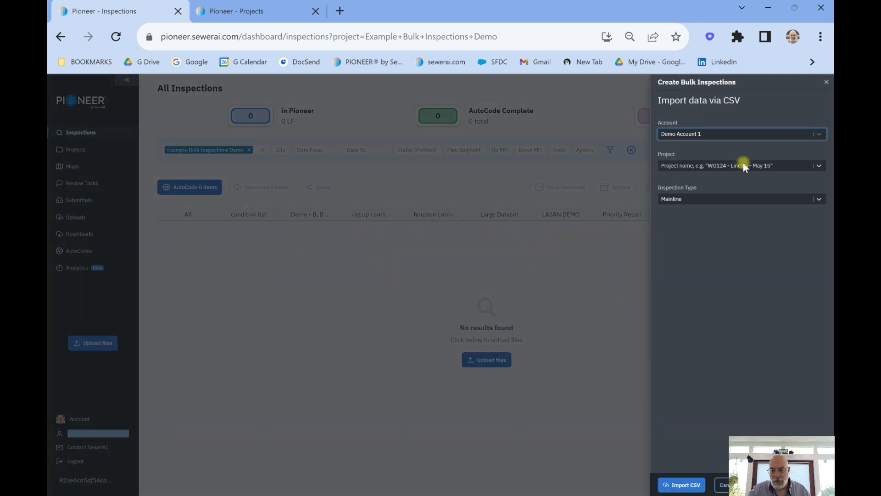
click(742, 165)
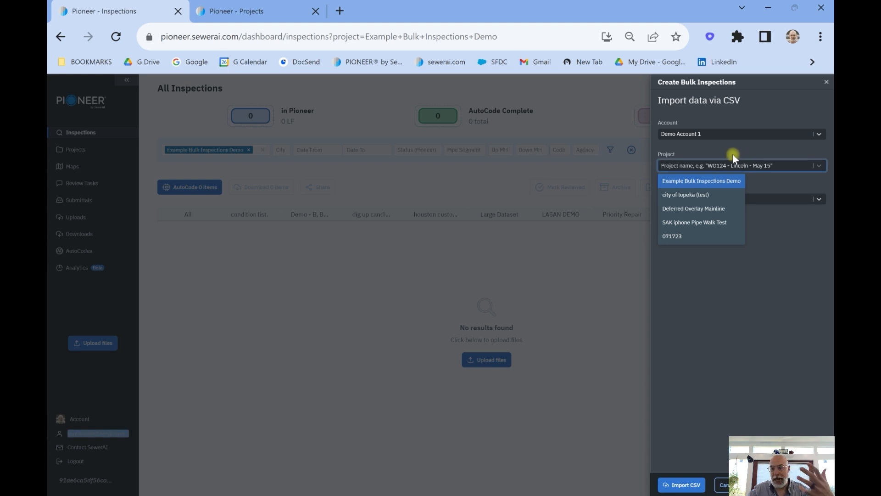
click(721, 180)
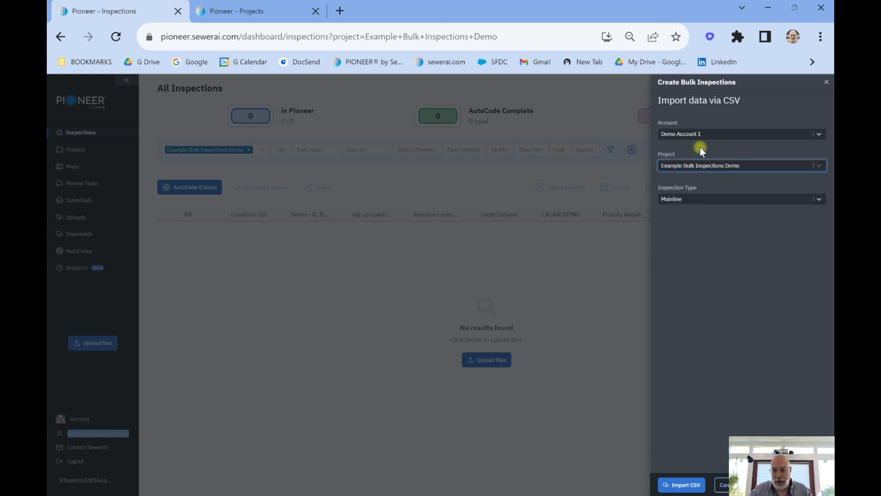
click(781, 200)
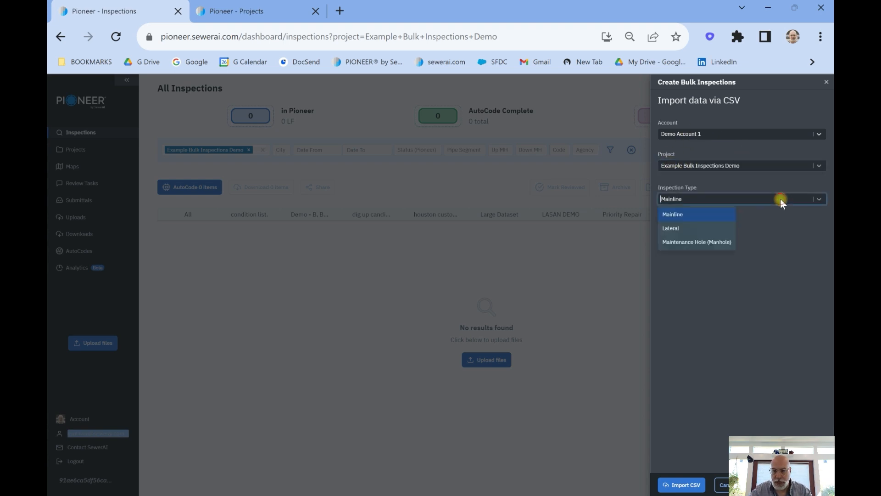
click(696, 217)
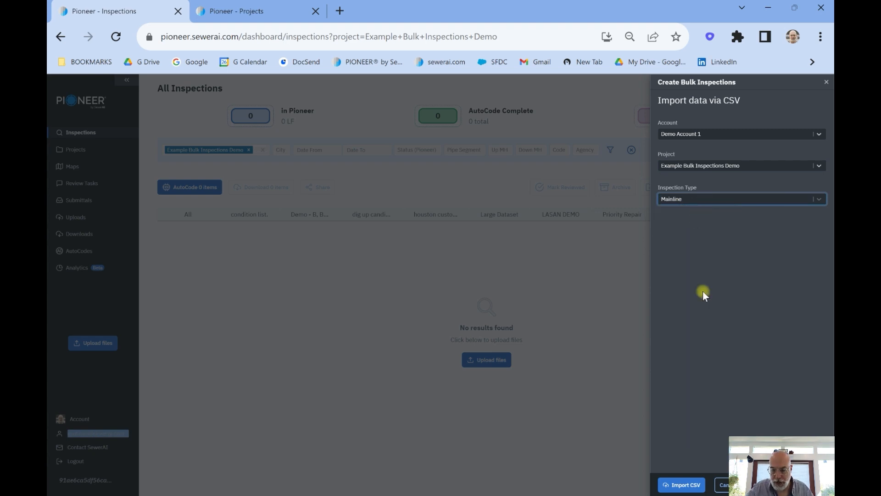
Upload the sewer lines file to the import and confirm its first row as the header row
click(678, 484)
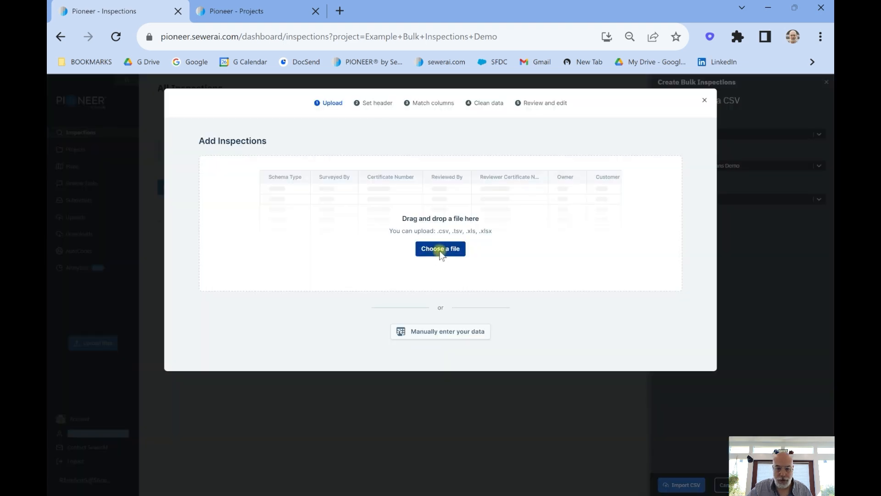
click(441, 249)
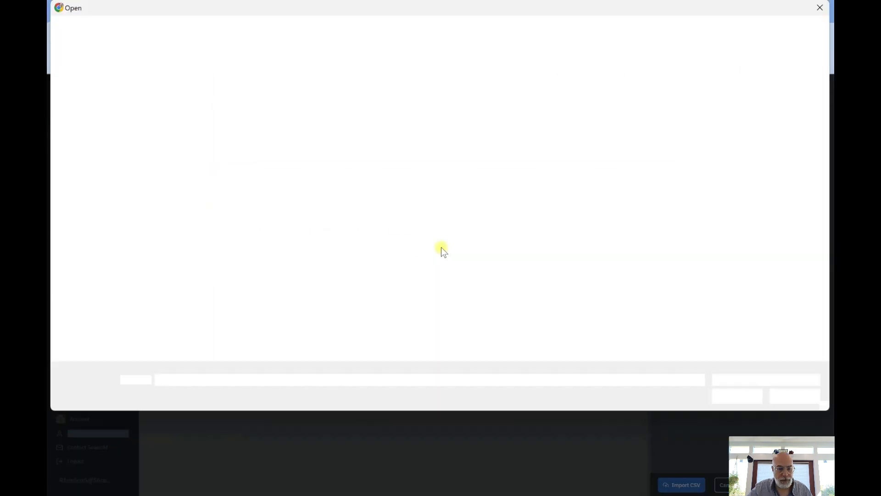
double_click(295, 94)
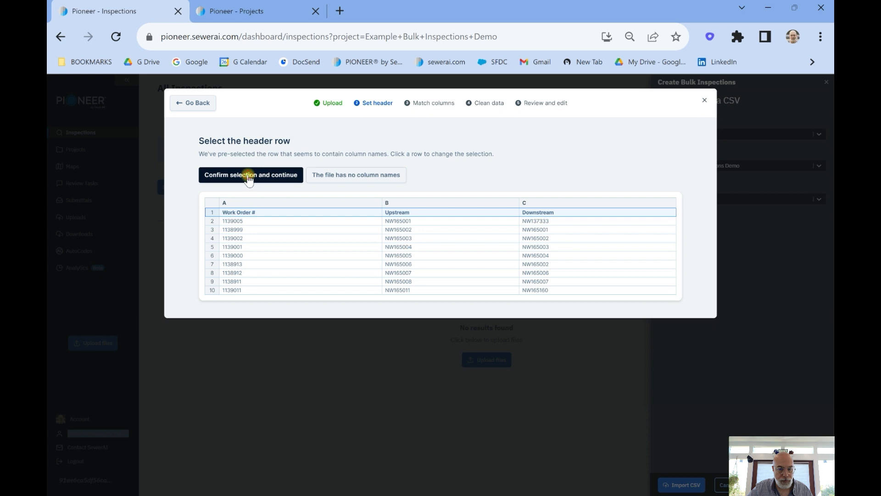
click(251, 174)
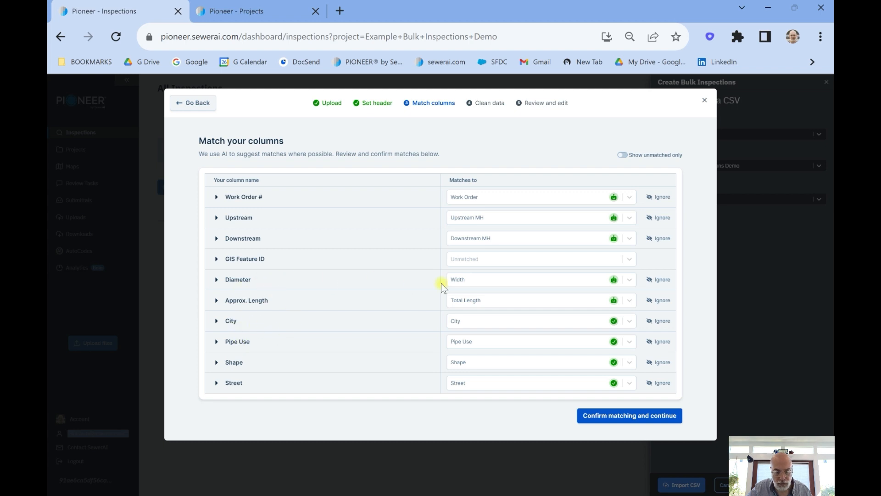
Match the Diameter column to Height and GIS Feature ID to Pipe Segment Reference, and confirm the column matching
click(605, 283)
text(he)
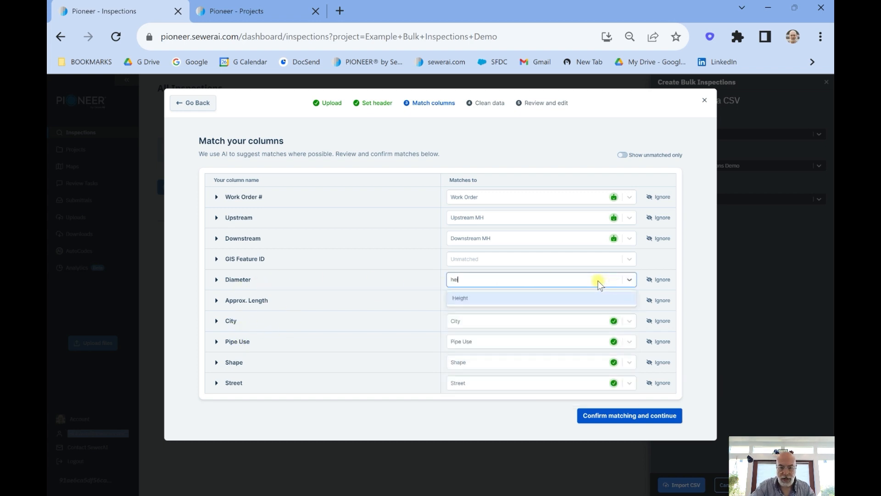
click(577, 298)
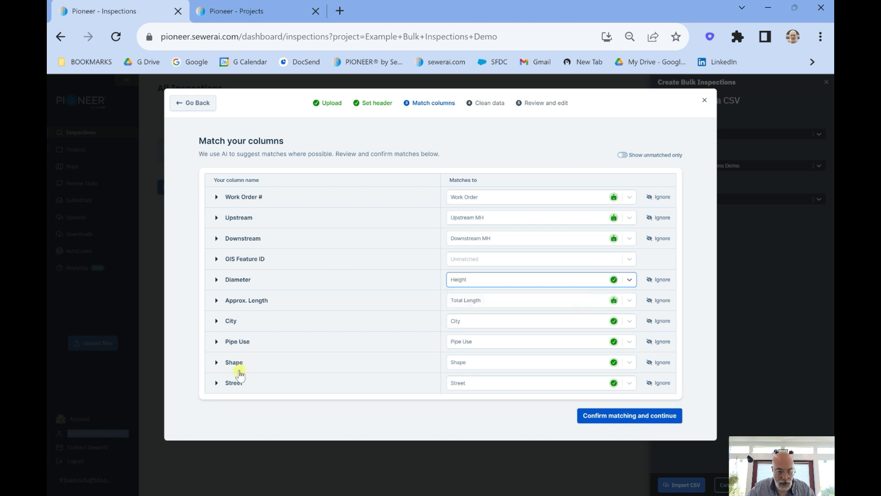
click(510, 260)
text(pipe s)
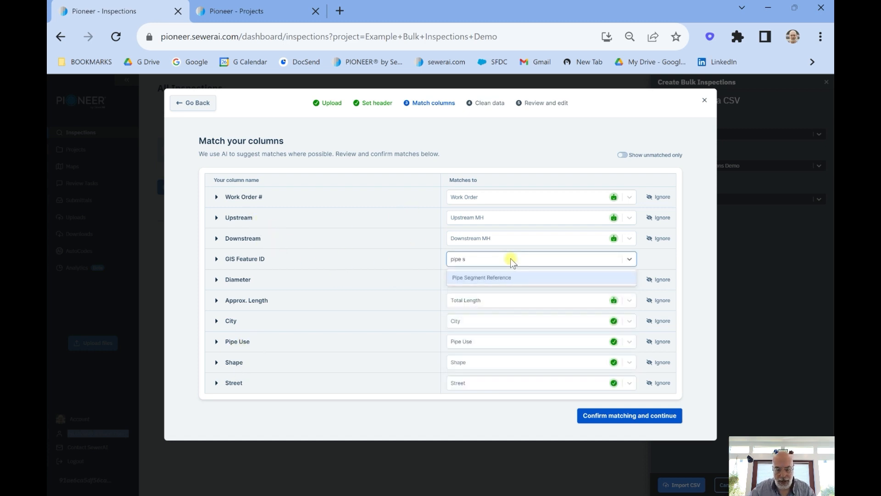
click(510, 278)
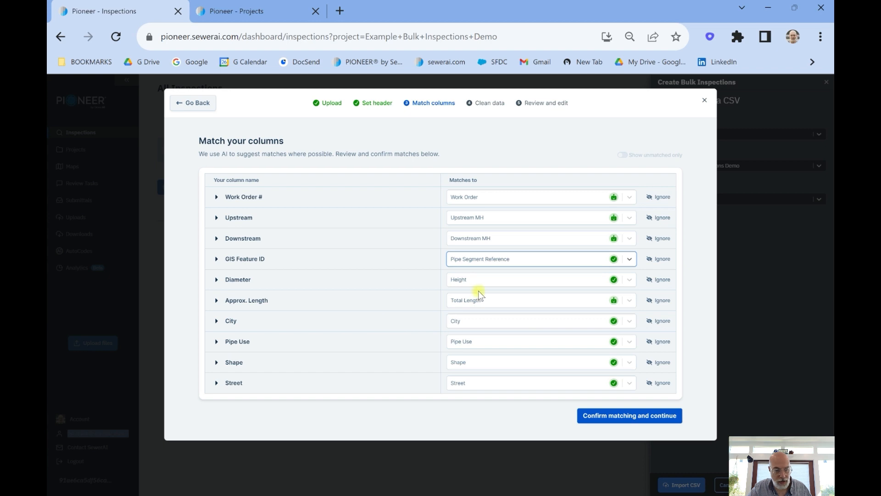
click(664, 417)
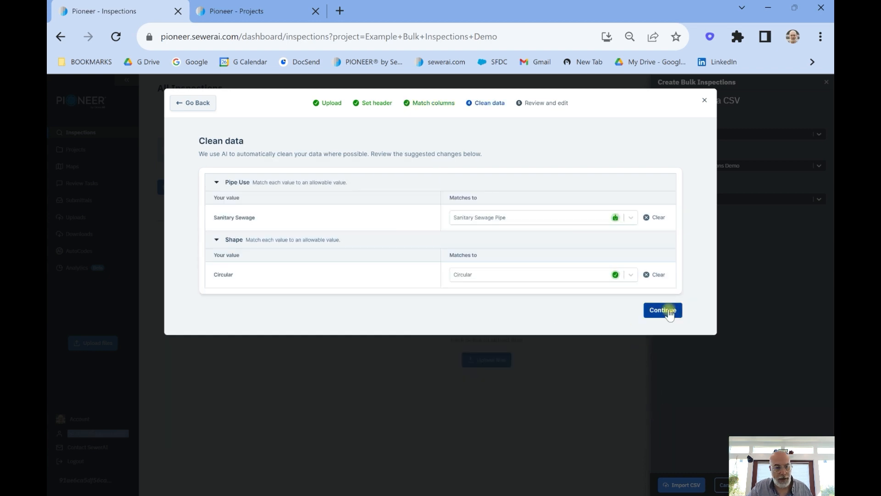
Accept the suggested Pipe Use and Shape value matches and finish the import of the inspections
click(668, 311)
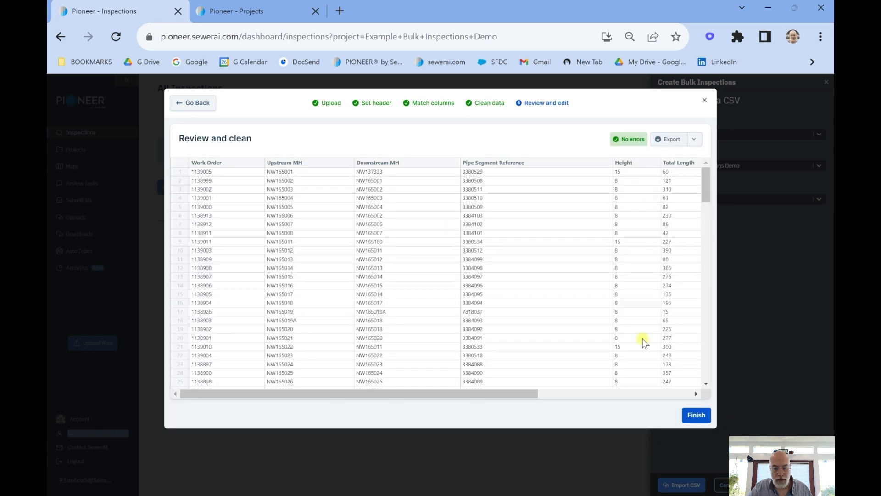
click(696, 414)
click(479, 290)
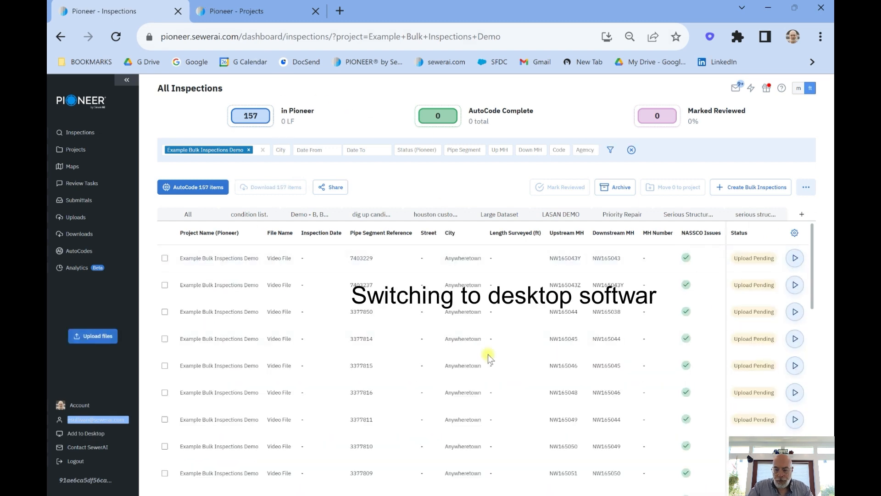
Switch to the Pioneer desktop application and filter the inspections by the Example Bulk Inspections Demo project
mouse_move(617, 495)
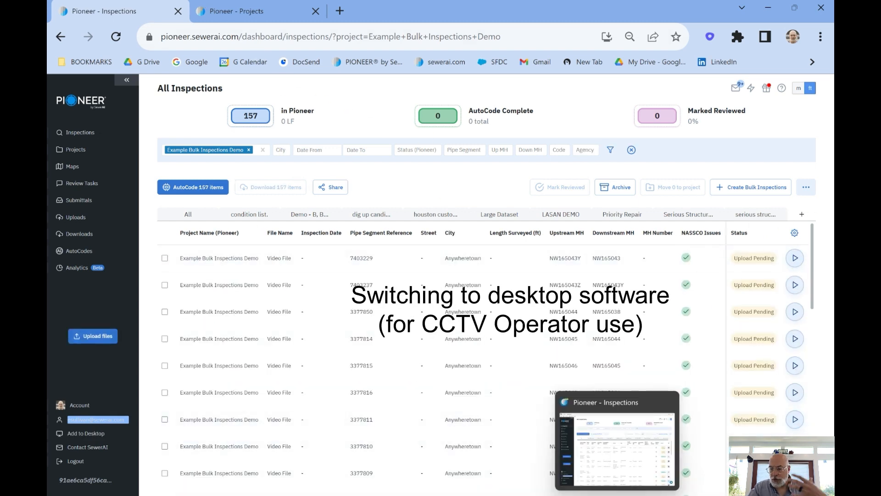
click(612, 455)
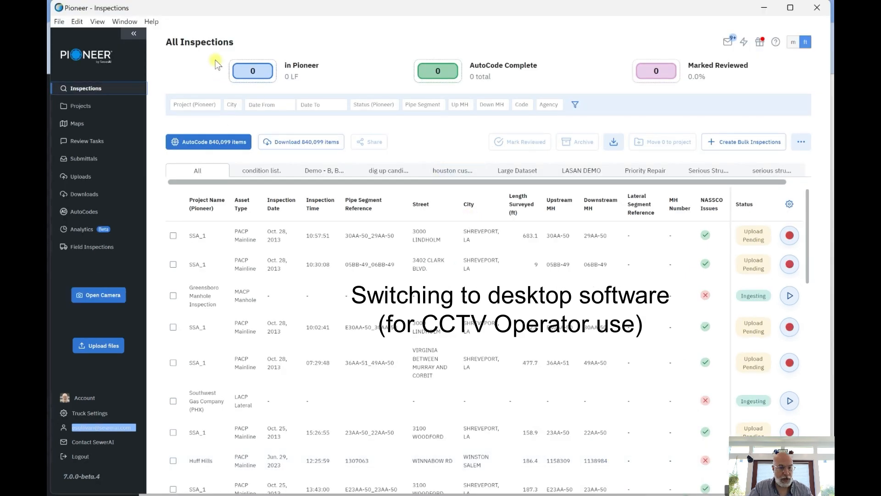
click(202, 105)
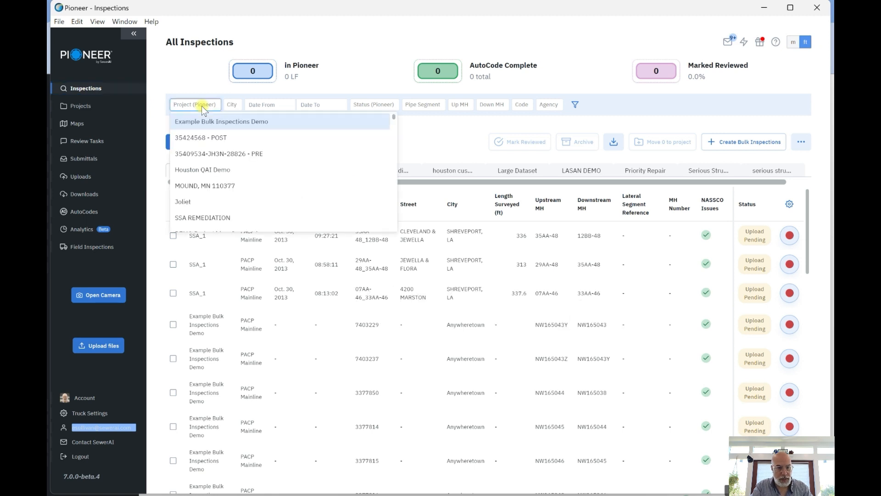
click(204, 121)
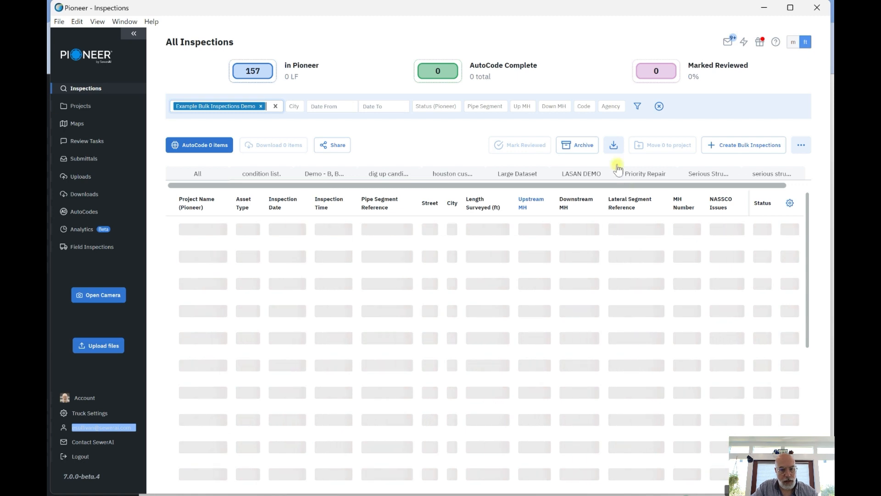
Check the Field Inspections page, return to Inspections and look through the filtered project's inspection list
click(83, 250)
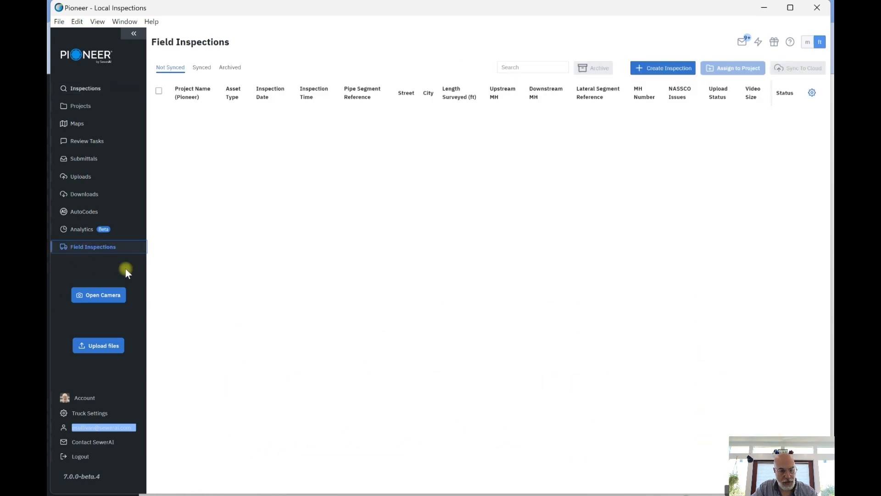
click(84, 88)
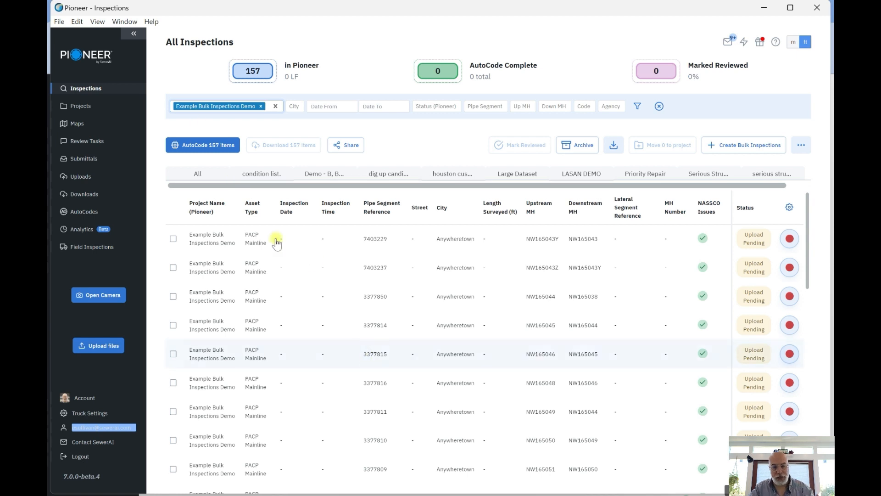
scroll(516, 276, down, 5)
scroll(517, 275, down, 5)
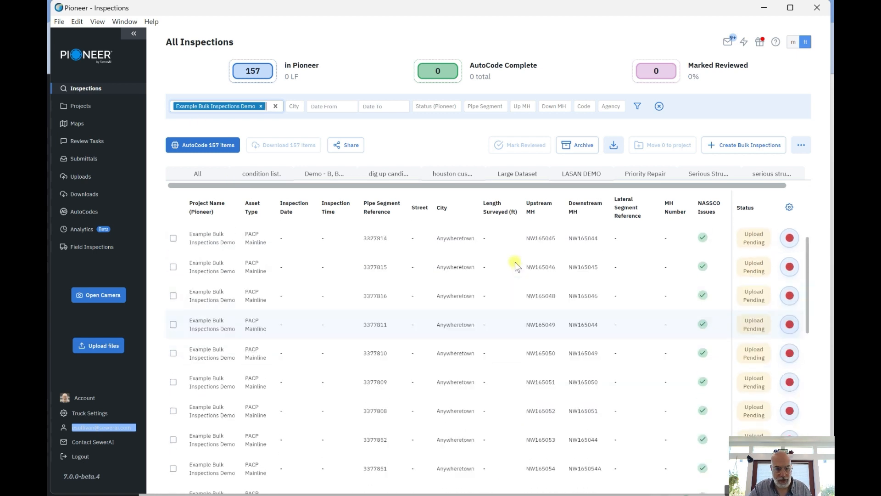
scroll(592, 260, up, 12)
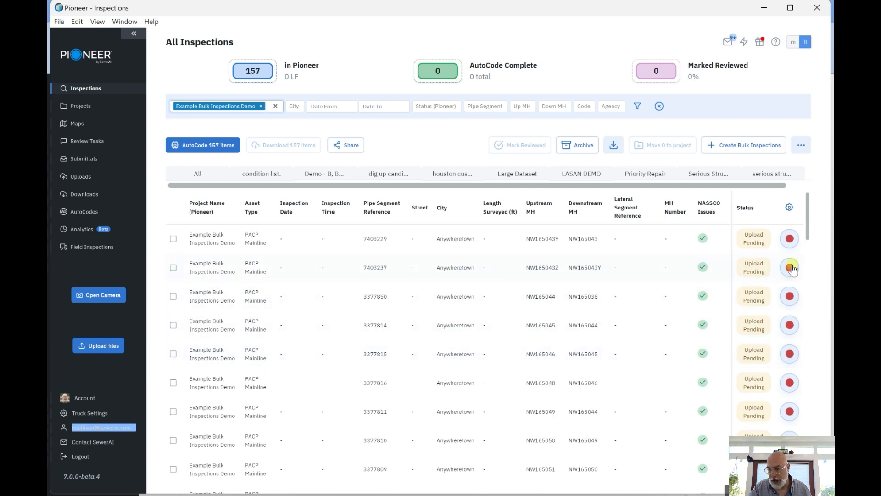
Open the inspection of pipe segment 3377850 for recording, collapse the navigation sidebar and widen the inspection details pane
click(790, 298)
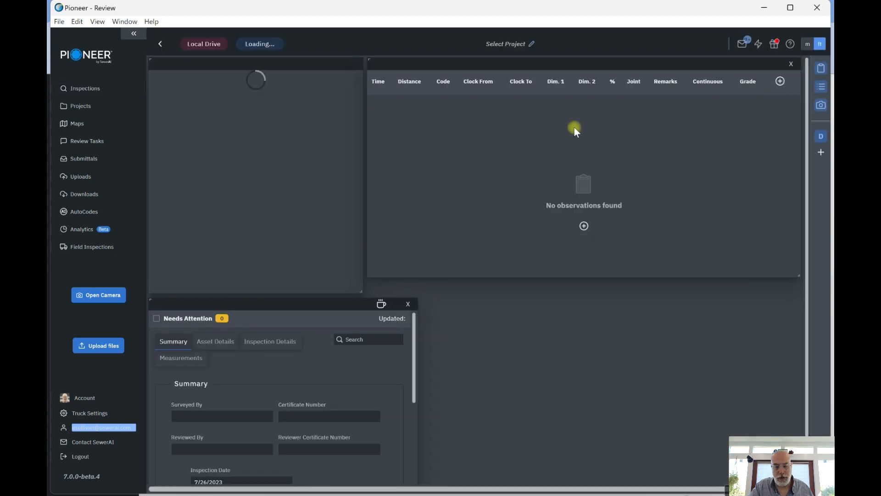
click(133, 34)
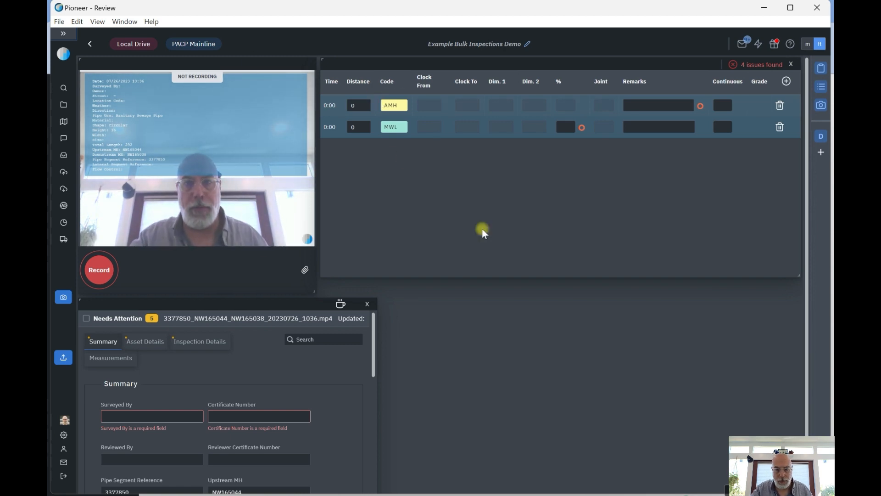
scroll(519, 373, down, 2)
scroll(360, 468, down, 2)
drag(375, 491, 619, 491)
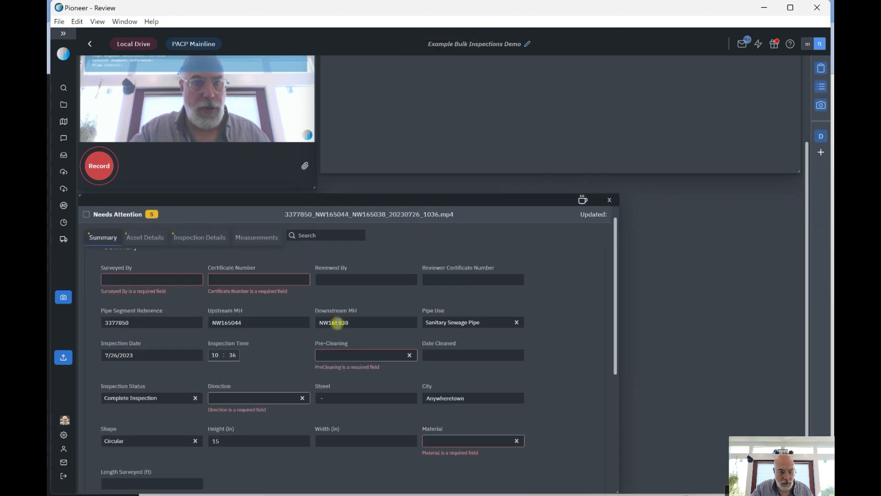
Fill in the surveyor's name and certificate number, and set Pre-Cleaning to Light Cleaning, Direction to Downstream and Material to Vitrified Clay Pipe
scroll(337, 322, up, 1)
scroll(338, 374, up, 3)
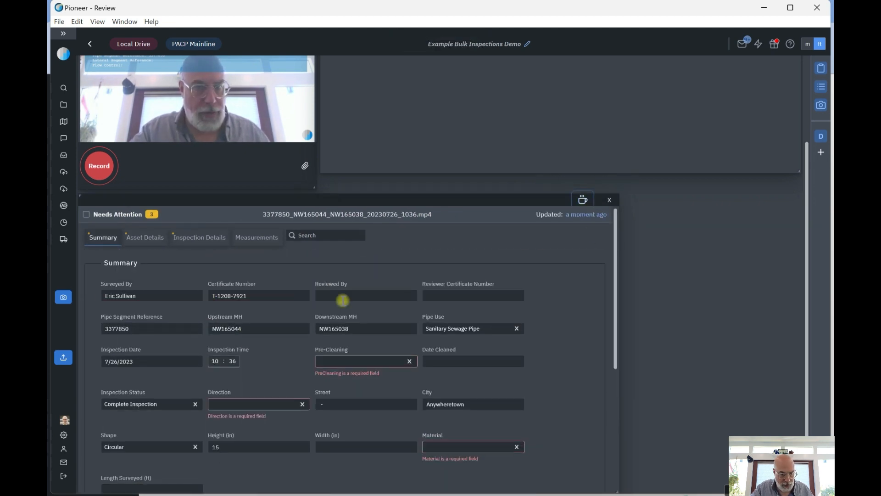
scroll(496, 342, down, 2)
click(365, 306)
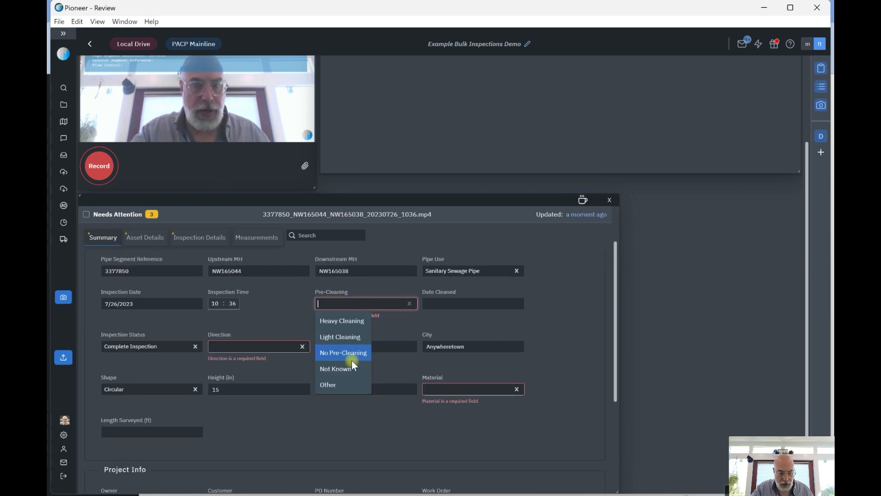
click(341, 338)
click(227, 340)
click(226, 356)
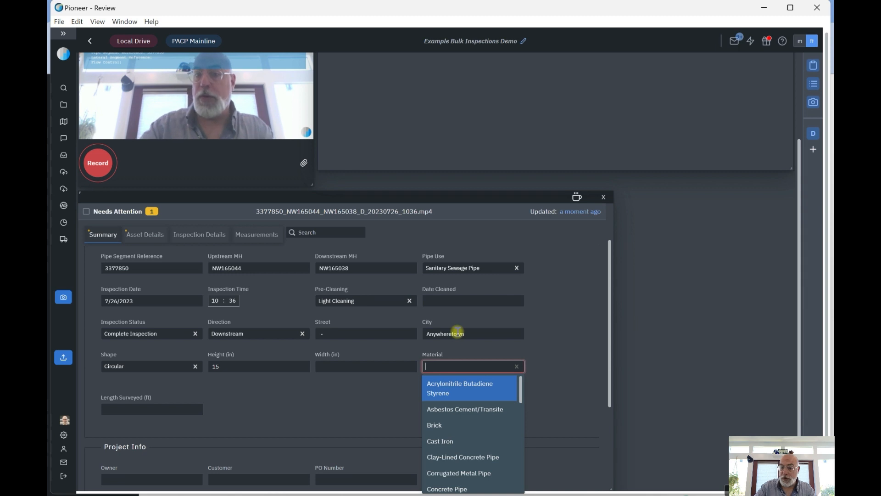
text(vitr)
click(473, 386)
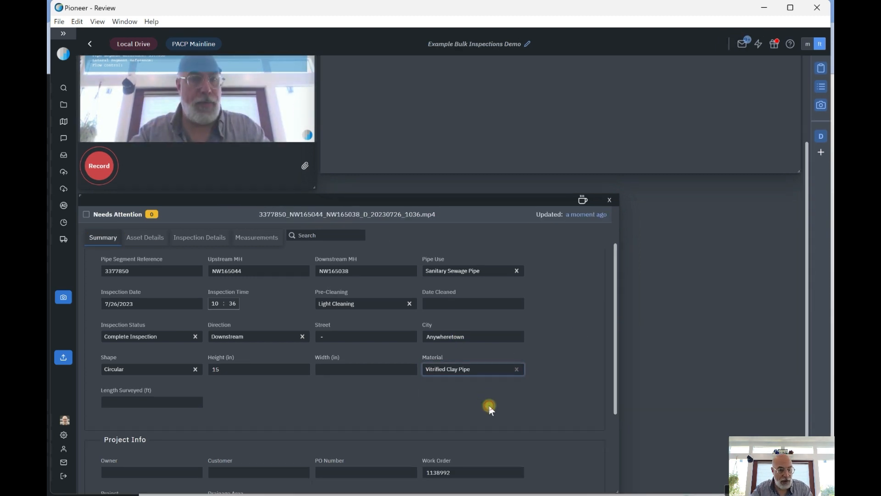
Set the percentage of the MWL water level observation to 5 and start recording the inspection video
scroll(384, 400, down, 3)
scroll(283, 307, up, 5)
scroll(403, 270, down, 3)
scroll(403, 303, up, 6)
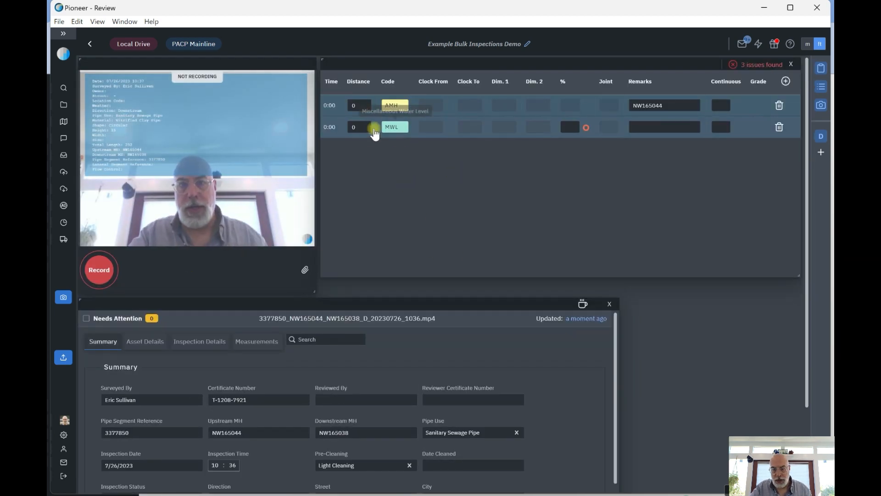
click(574, 127)
text(5)
click(572, 145)
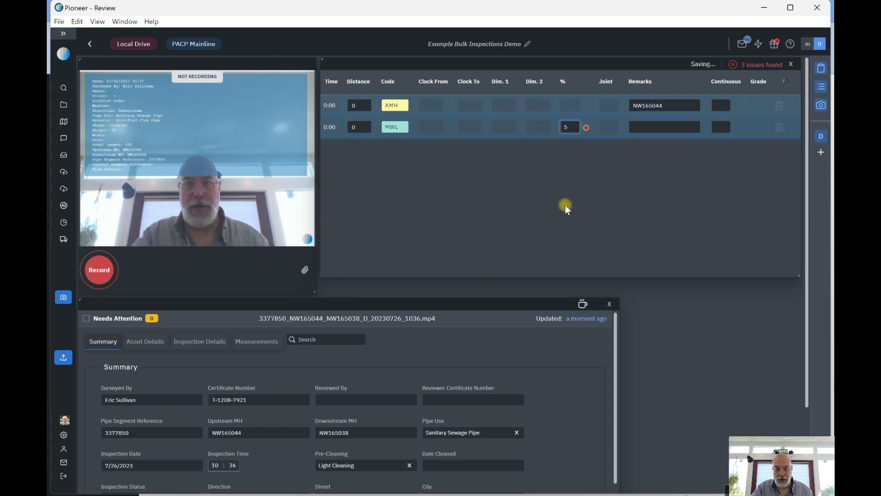
click(102, 270)
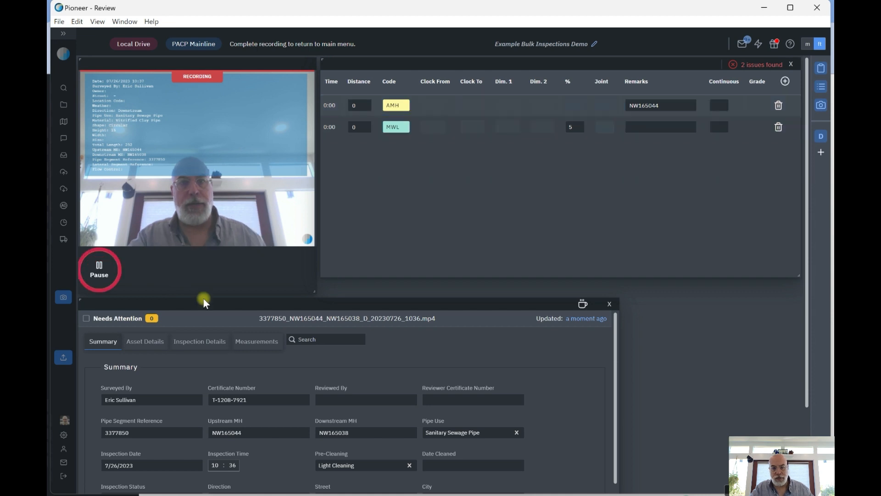
Add a new observation and look up the pipe's total length in the asset details
click(786, 82)
scroll(561, 396, down, 1)
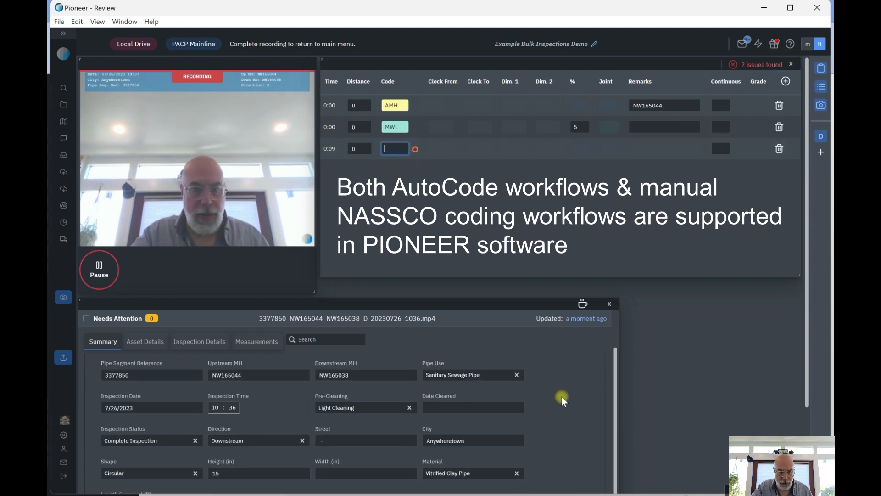
scroll(562, 399, down, 2)
scroll(565, 398, up, 2)
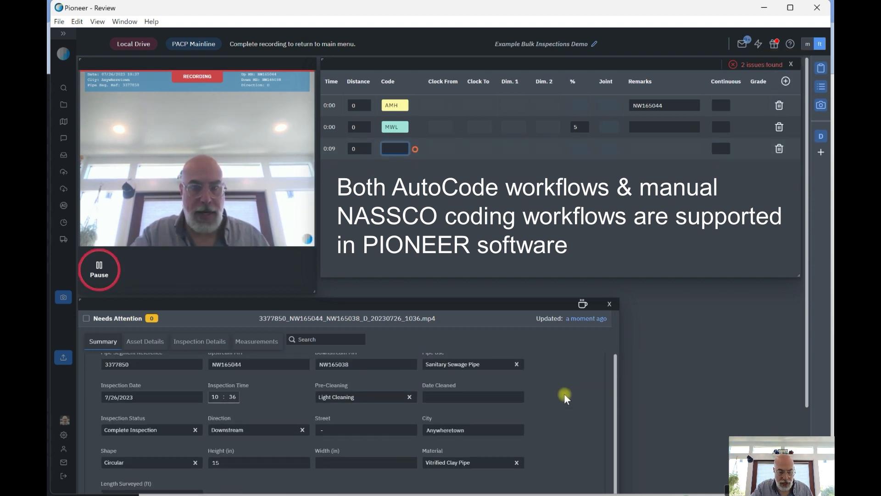
scroll(564, 393, up, 2)
scroll(564, 393, down, 3)
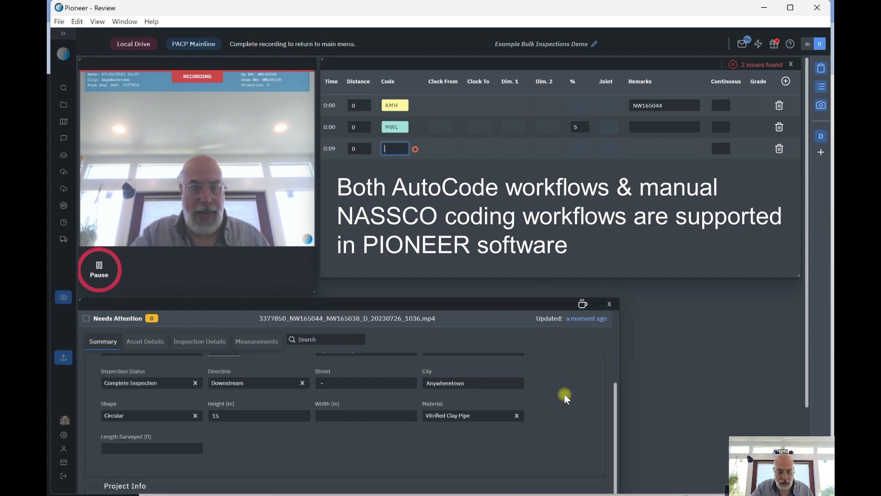
click(143, 342)
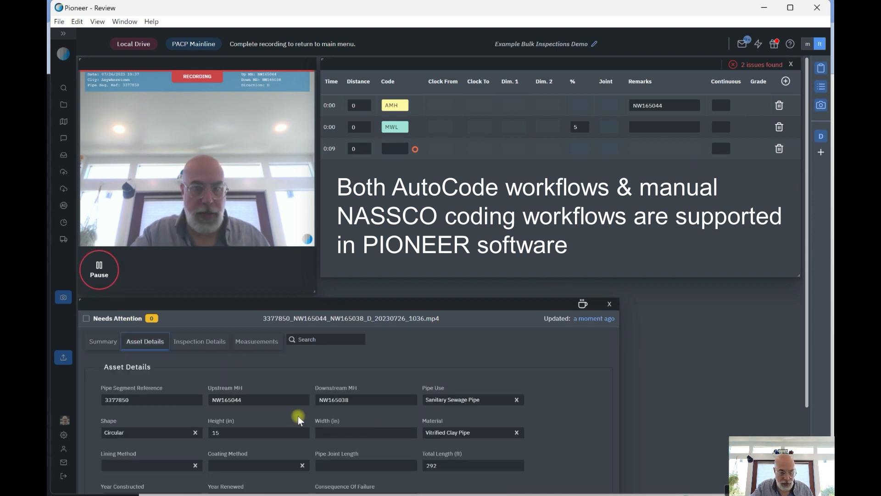
Set the new observation's distance to 292 and code to AMH, and complete the recording
click(360, 149)
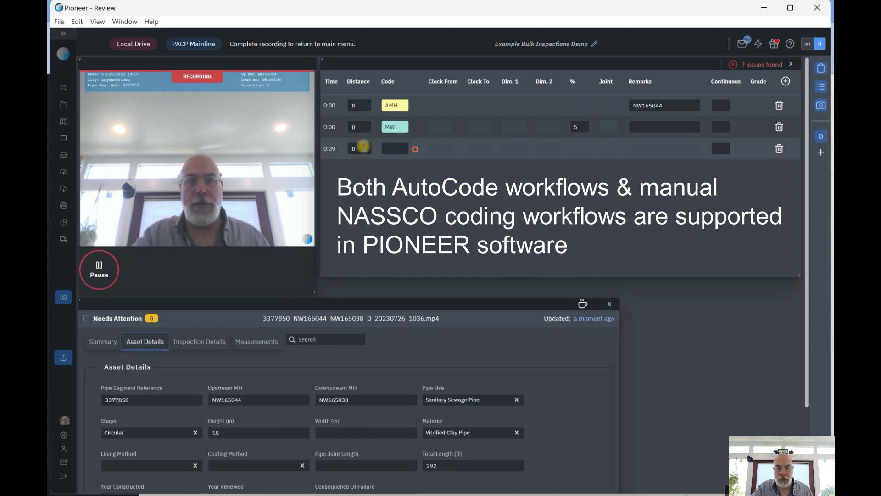
text(292)
click(387, 148)
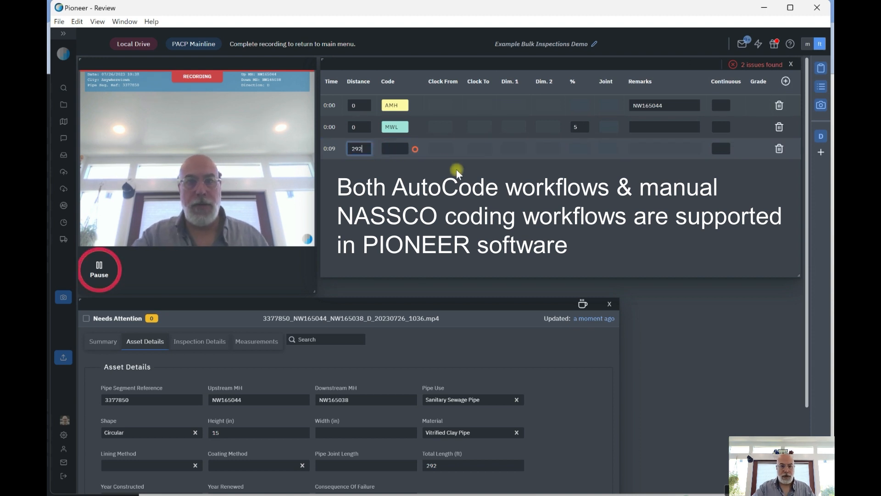
text(amh)
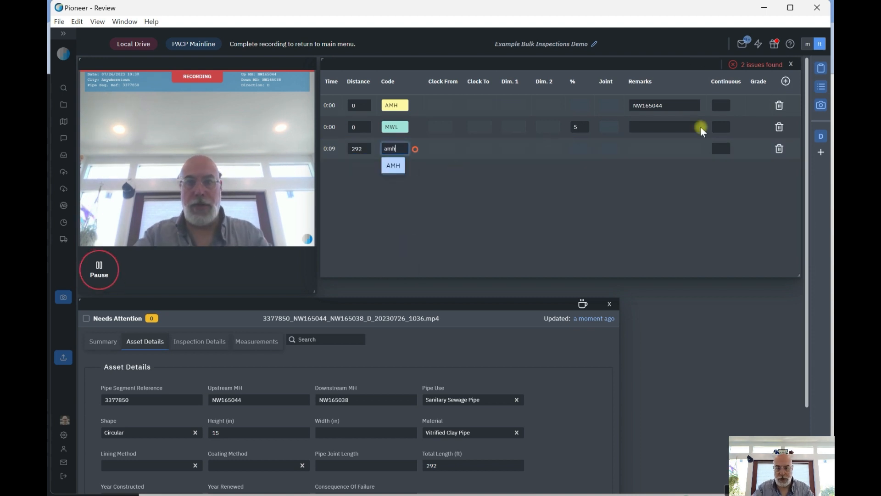
key(Return)
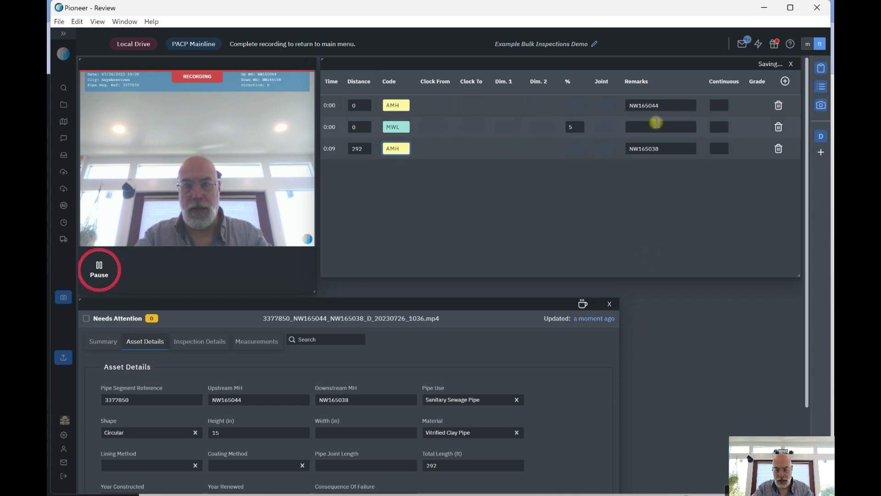
click(99, 270)
click(278, 270)
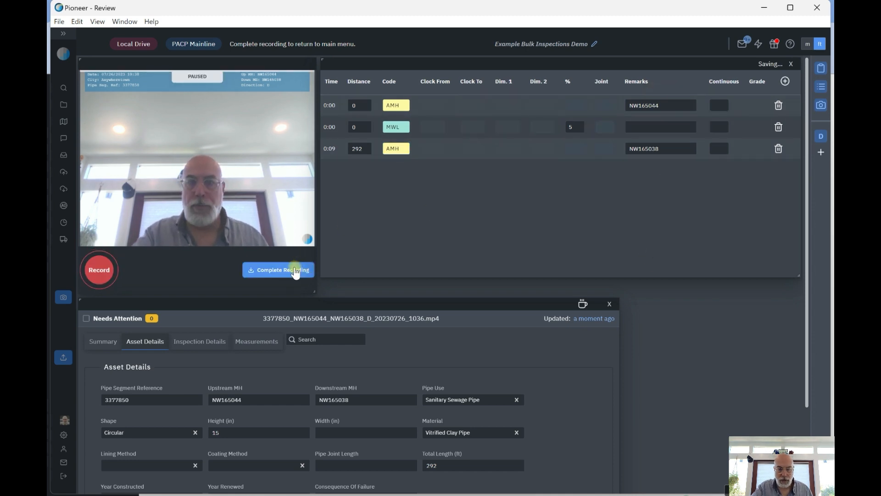
Sync the recorded inspection of pipe segment 3377850 to the cloud without running AutoCode AI after the upload
scroll(308, 179, down, 5)
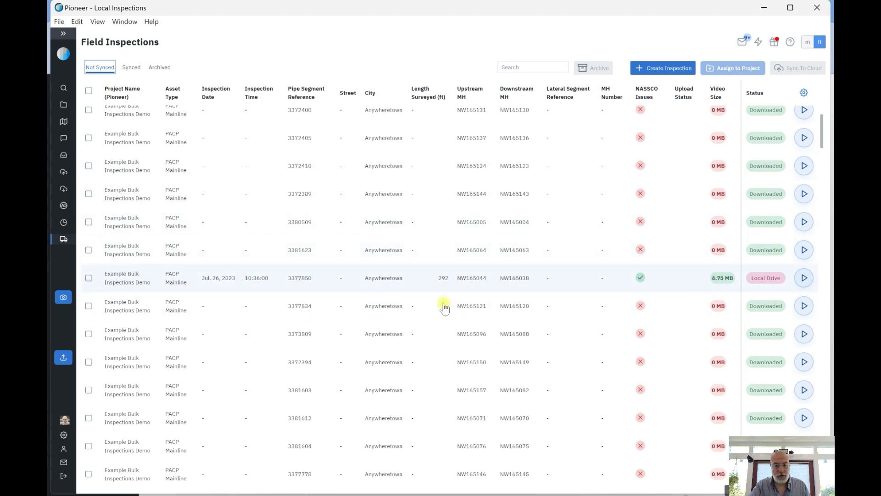
click(89, 279)
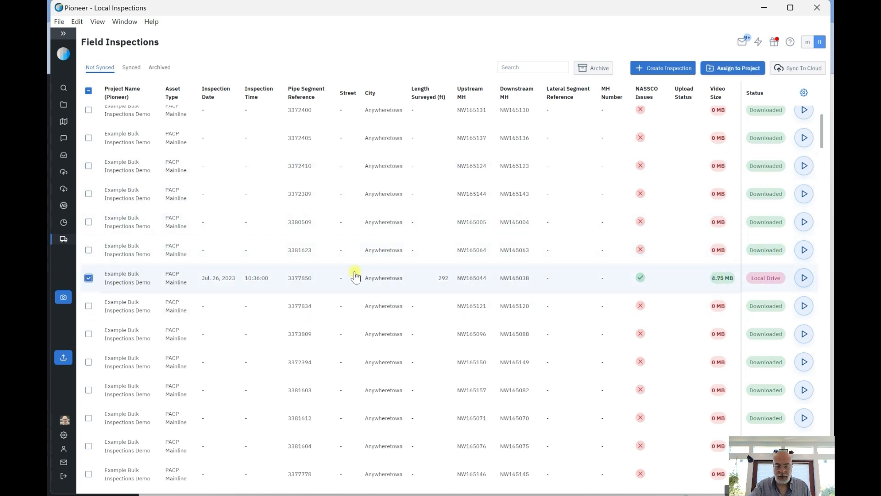
click(808, 69)
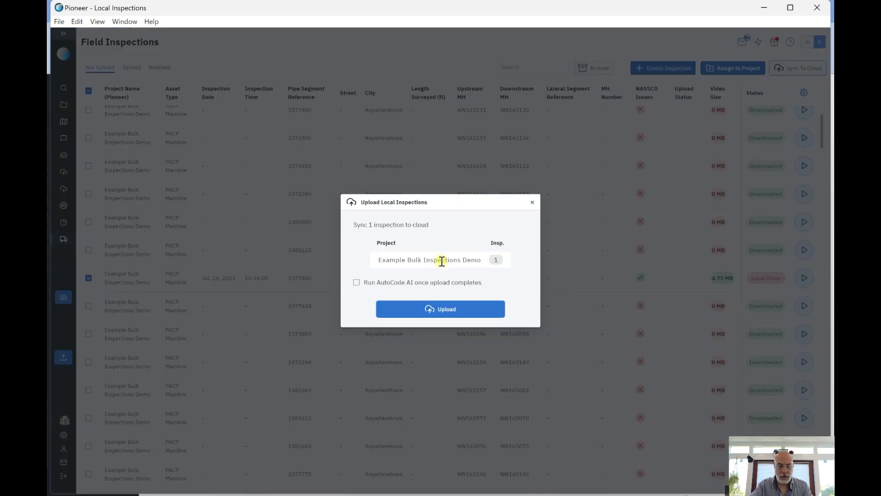
drag(388, 257, 467, 258)
click(455, 232)
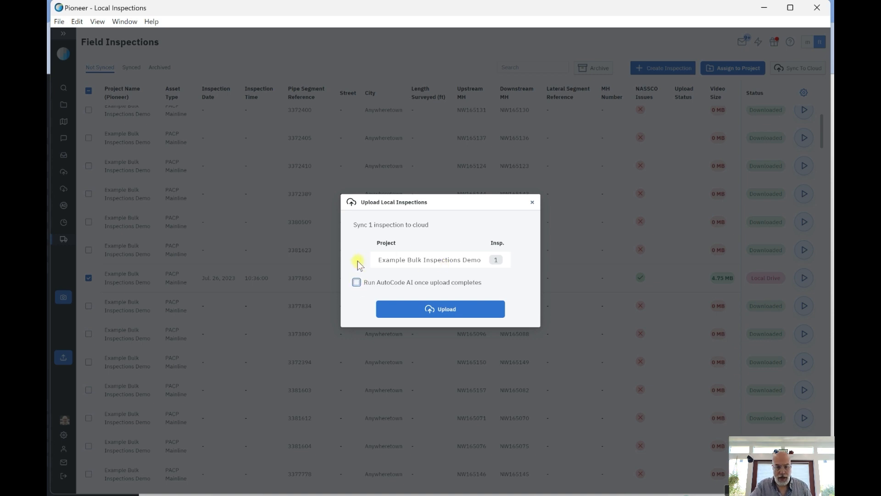
click(459, 309)
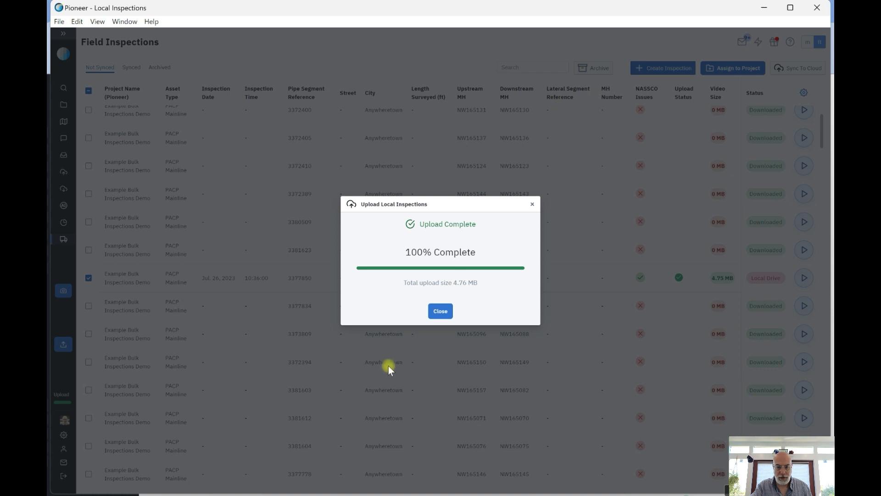
click(748, 68)
Switch back to Pioneer in the browser and filter the project's inspections by the Uploaded status
click(817, 7)
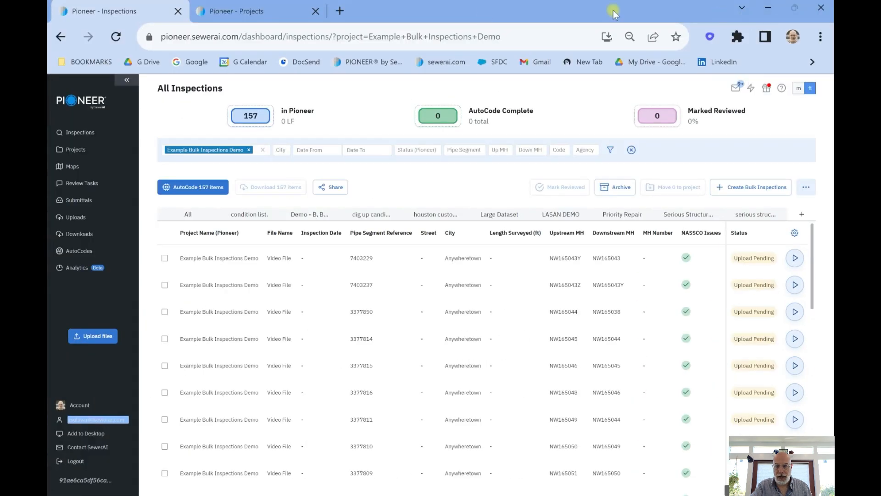
click(426, 152)
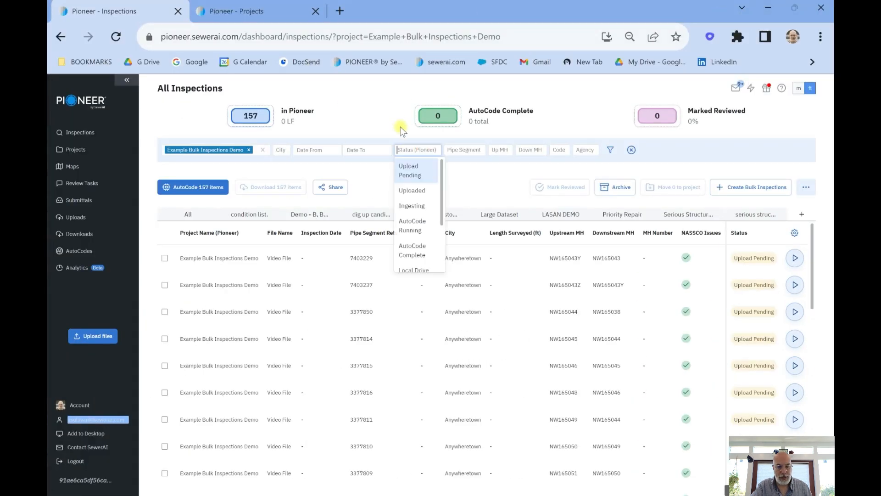
click(408, 192)
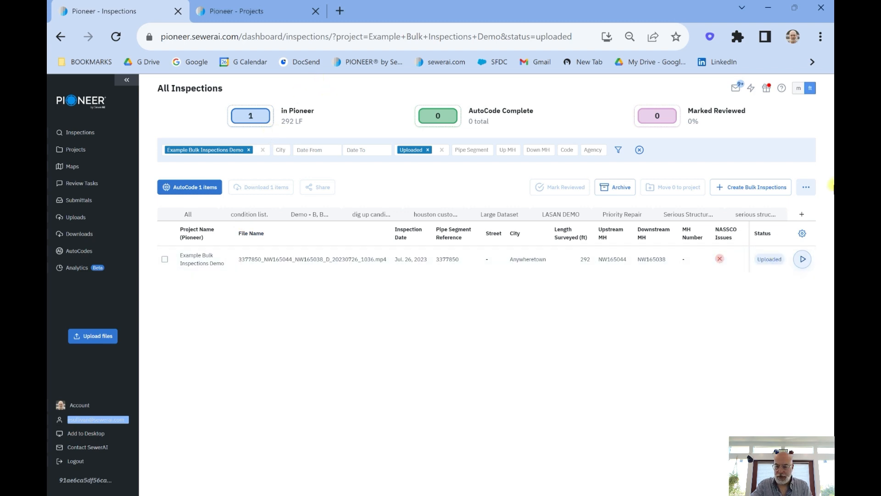
Open the uploaded inspection's review page in a separate browser tab and play its video
right_click(802, 259)
click(726, 276)
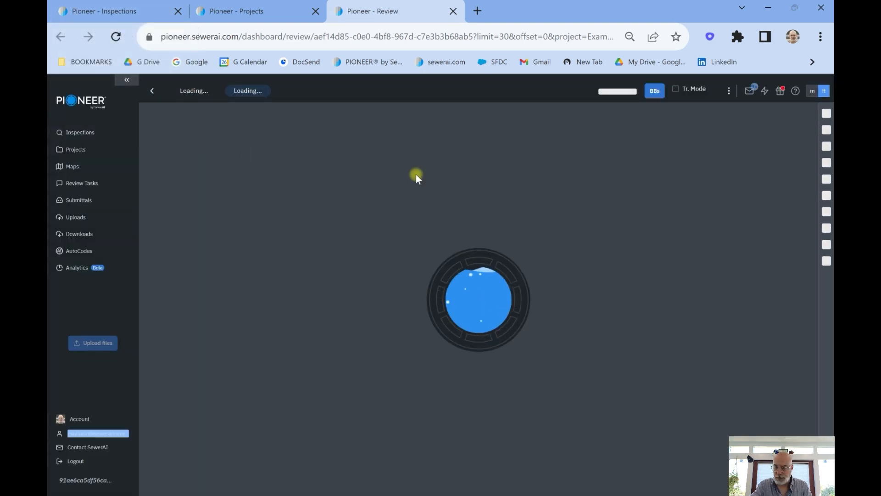
click(188, 309)
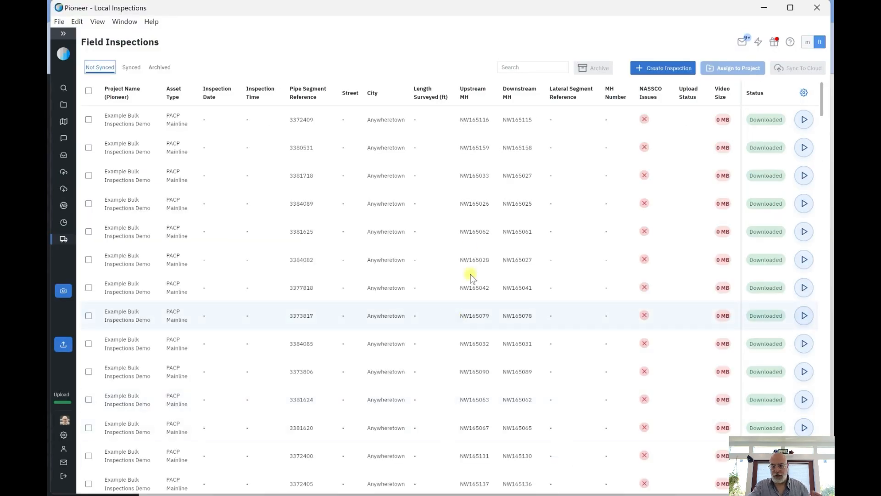
Return to the Pioneer desktop application and look through the field inspections that are not synced
scroll(455, 257, down, 10)
scroll(399, 210, down, 10)
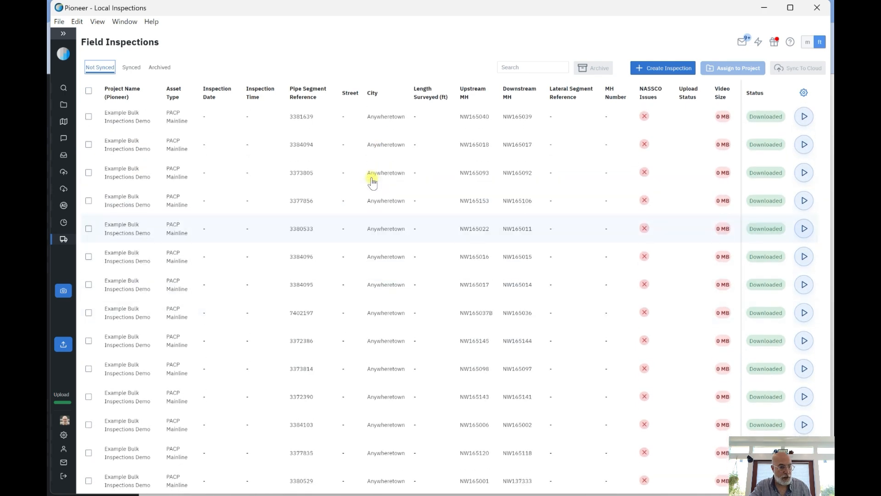
scroll(371, 182, down, 10)
scroll(380, 176, up, 20)
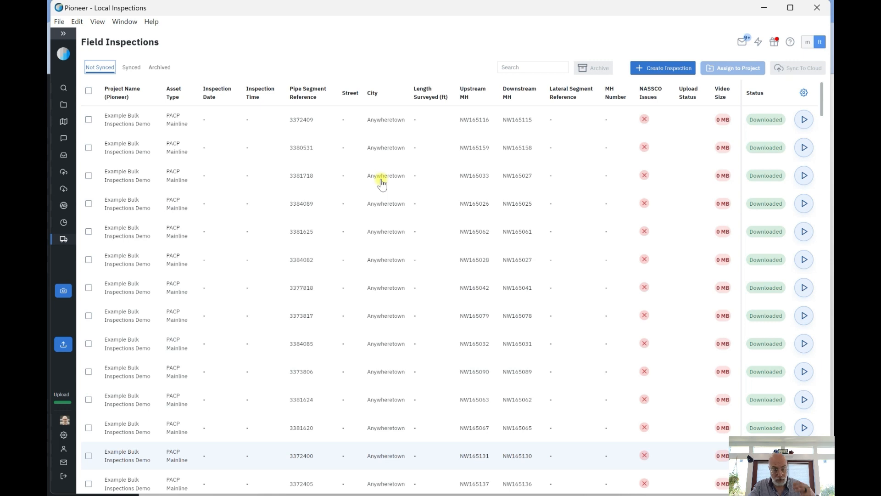